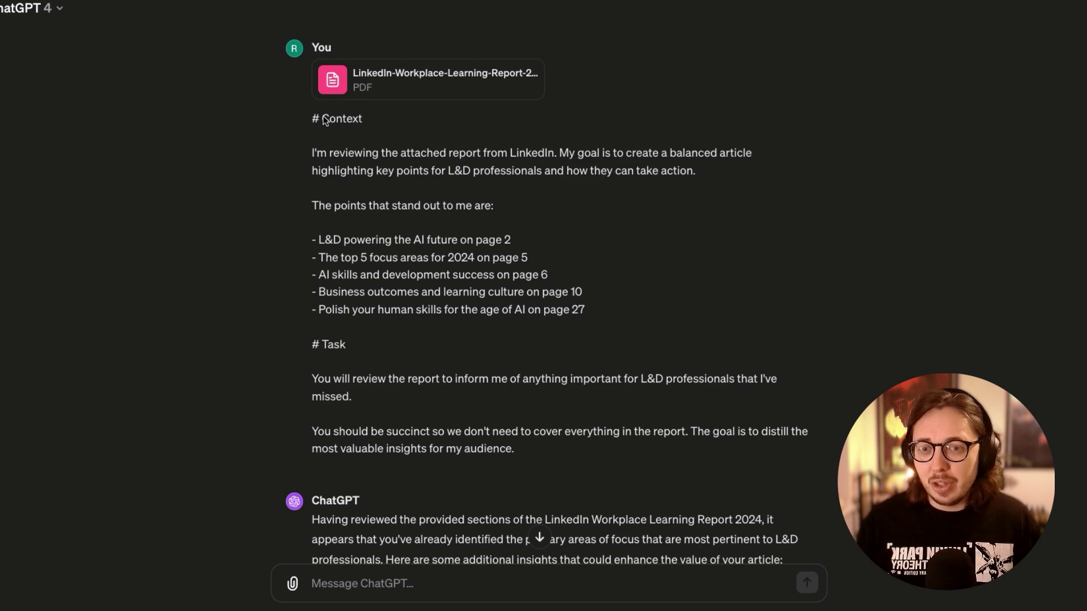
Step: Highlight and review the Context opening, the chosen-points line, and the Task heading and first sentence
{"action": "left_click_drag", "start_coordinate": [311, 152], "coordinate": [627, 155]}
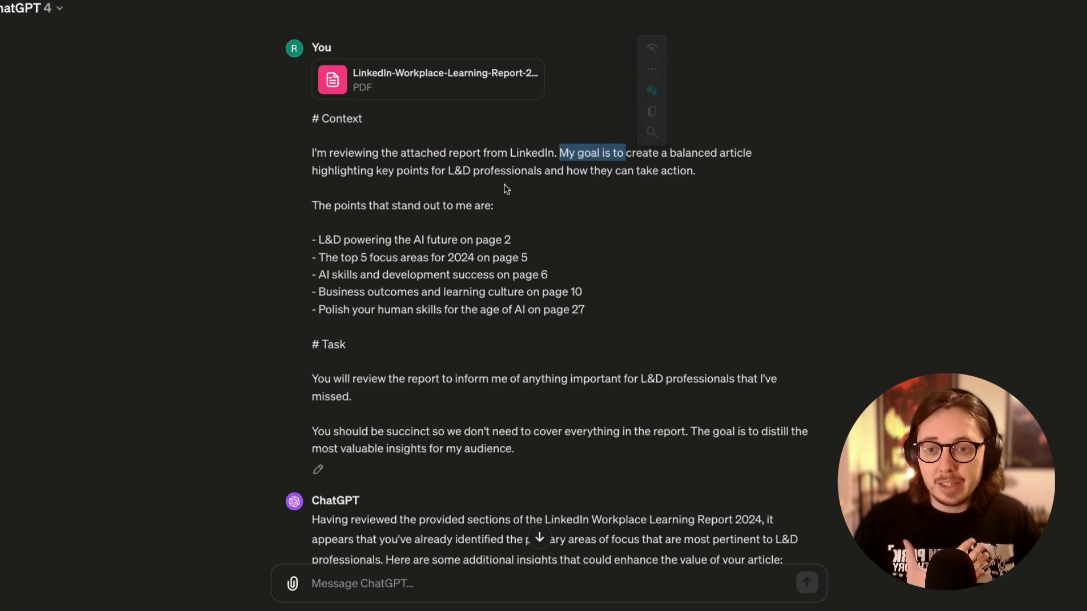
{"action": "left_click", "coordinate": [317, 210]}
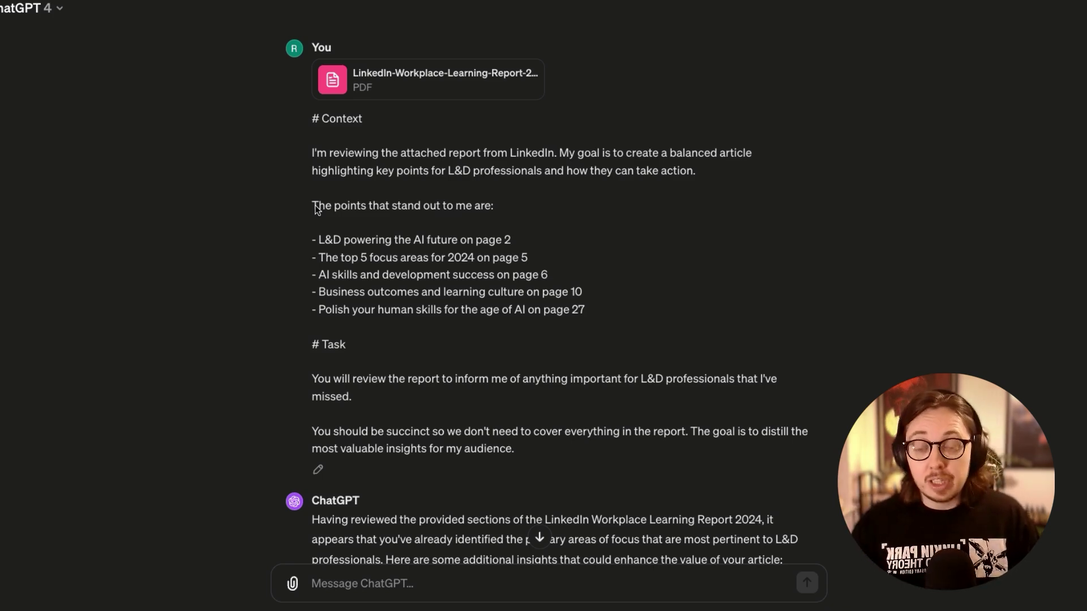
{"action": "left_click_drag", "start_coordinate": [317, 209], "coordinate": [491, 207]}
{"action": "left_click", "coordinate": [330, 206]}
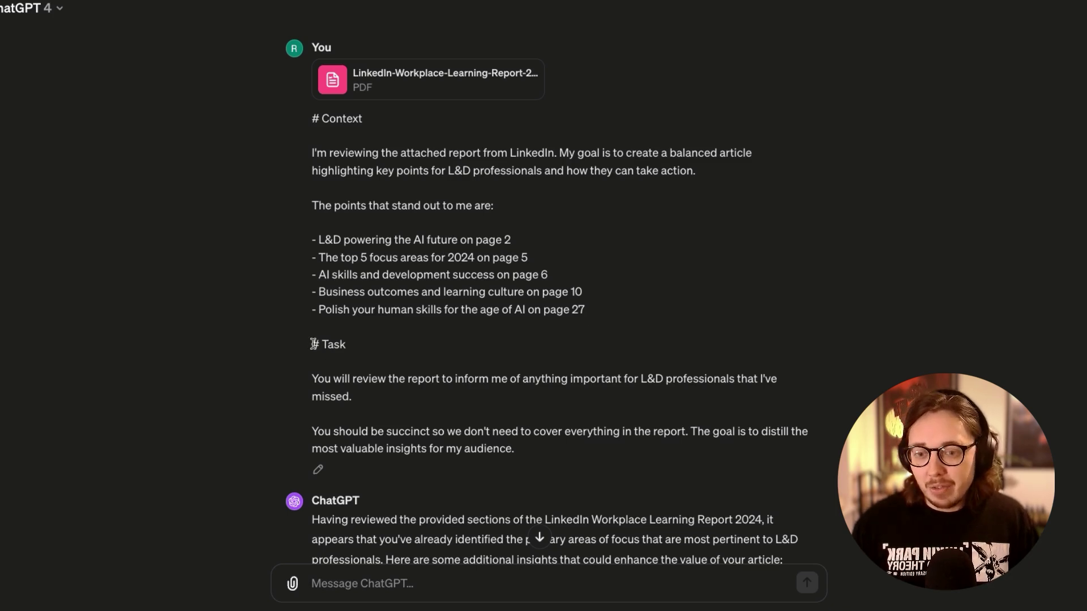
{"action": "left_click_drag", "start_coordinate": [312, 345], "coordinate": [347, 347]}
{"action": "left_click", "coordinate": [312, 375]}
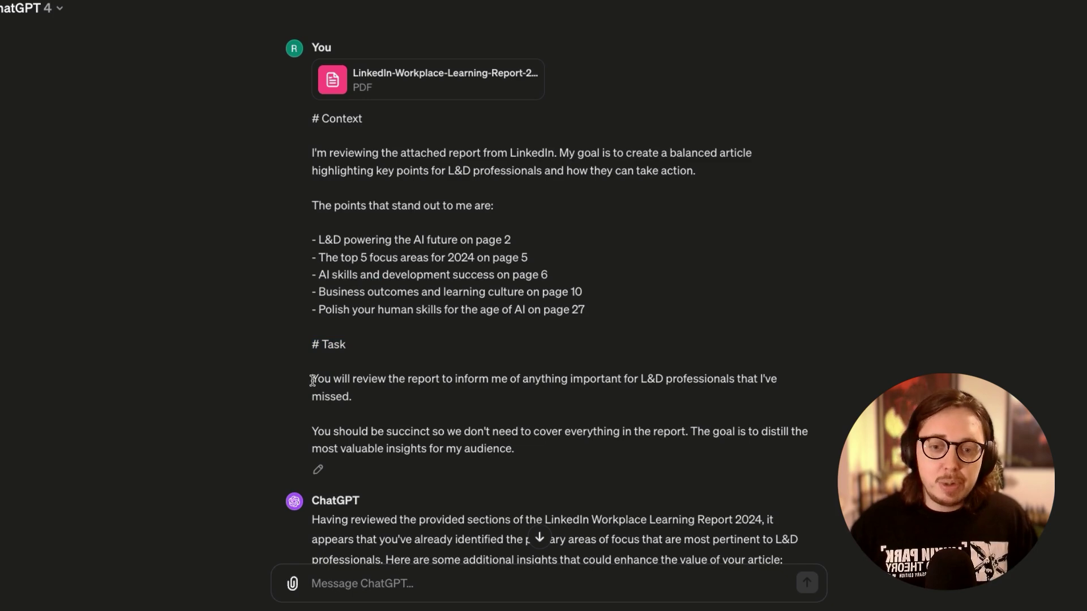
{"action": "left_click_drag", "start_coordinate": [312, 381], "coordinate": [620, 383]}
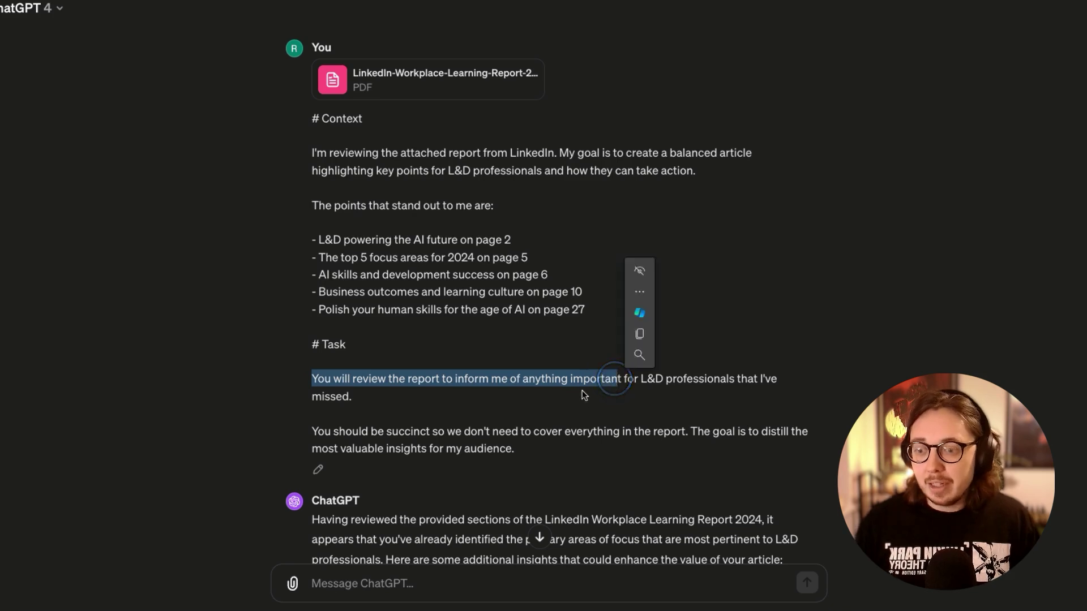
{"action": "left_click", "coordinate": [496, 384]}
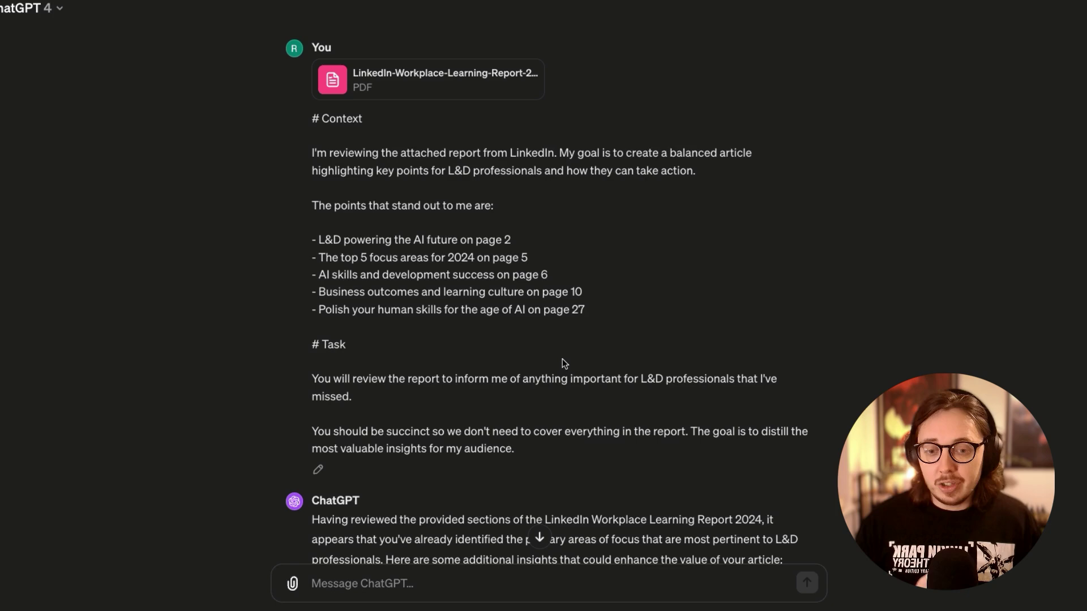
Step: Scroll through the seven additional insights down to the Q1–Q3 questions and the next request
{"action": "scroll", "coordinate": [565, 363], "scroll_direction": "down", "scroll_amount": 5}
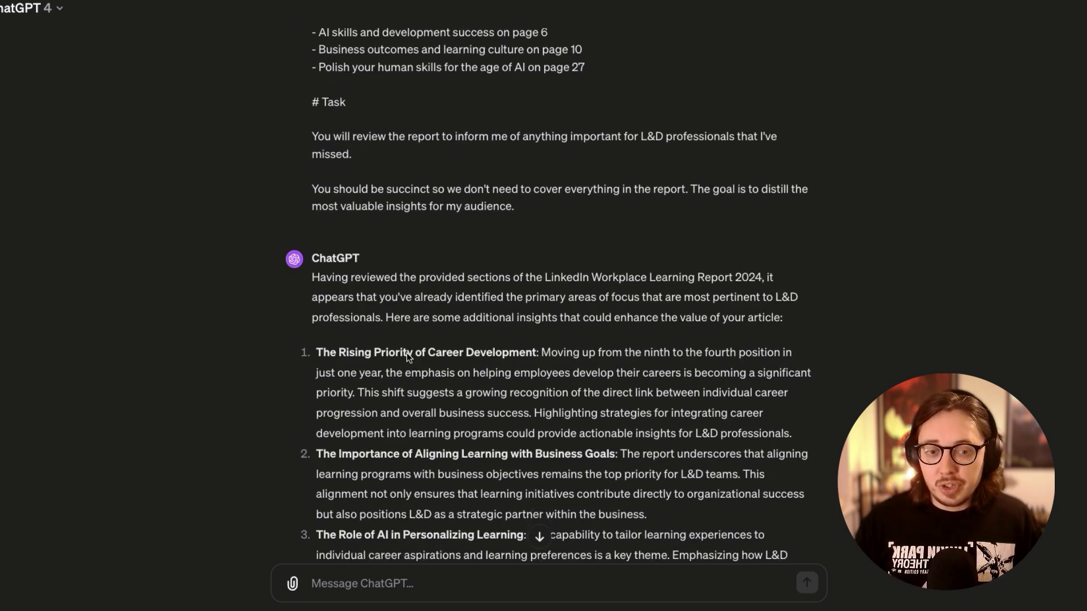
{"action": "scroll", "coordinate": [406, 352], "scroll_direction": "down", "scroll_amount": 1}
{"action": "scroll", "coordinate": [407, 353], "scroll_direction": "down", "scroll_amount": 1}
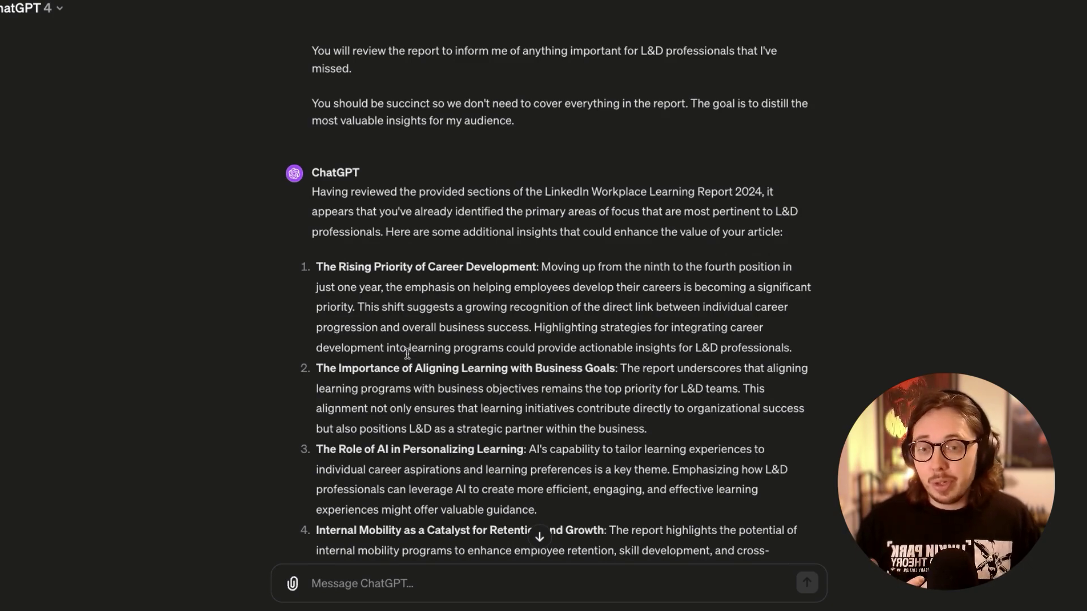
{"action": "scroll", "coordinate": [421, 336], "scroll_direction": "down", "scroll_amount": 3}
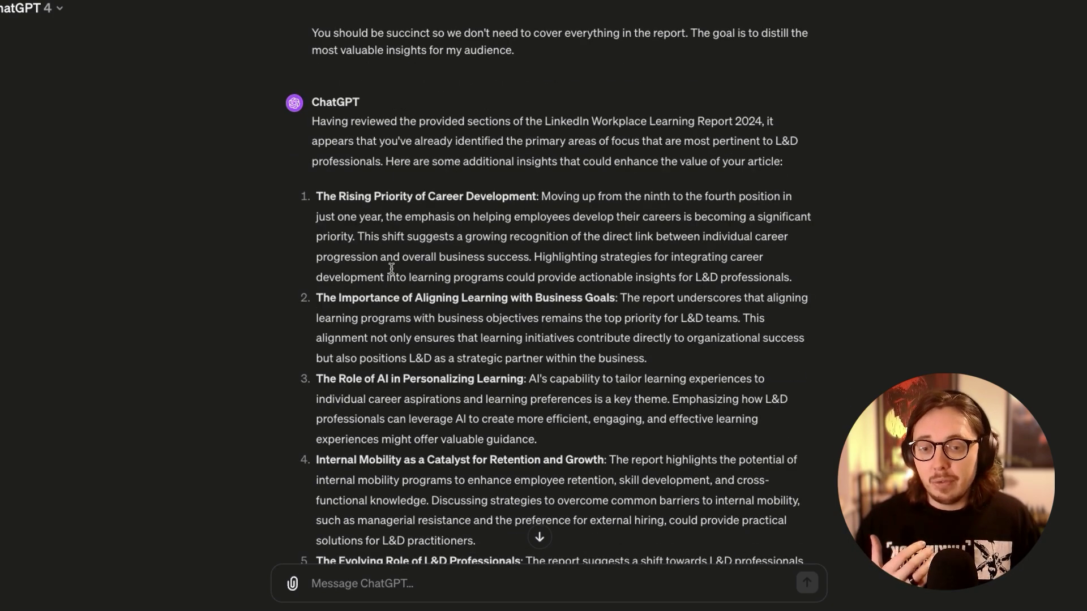
{"action": "scroll", "coordinate": [392, 270], "scroll_direction": "down", "scroll_amount": 2}
{"action": "scroll", "coordinate": [316, 149], "scroll_direction": "down", "scroll_amount": 4}
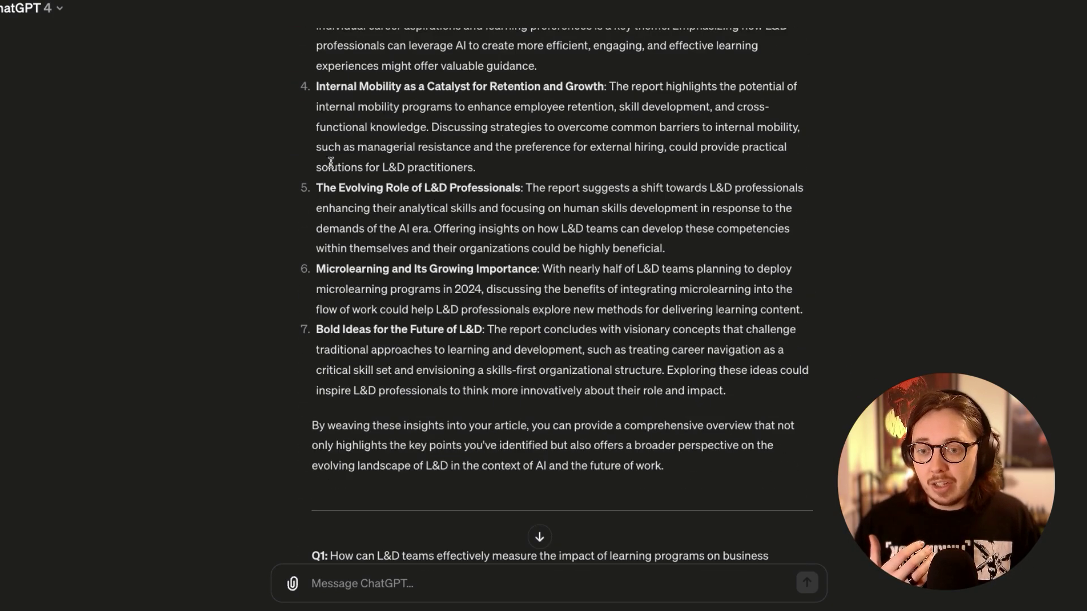
{"action": "scroll", "coordinate": [340, 169], "scroll_direction": "up", "scroll_amount": 2}
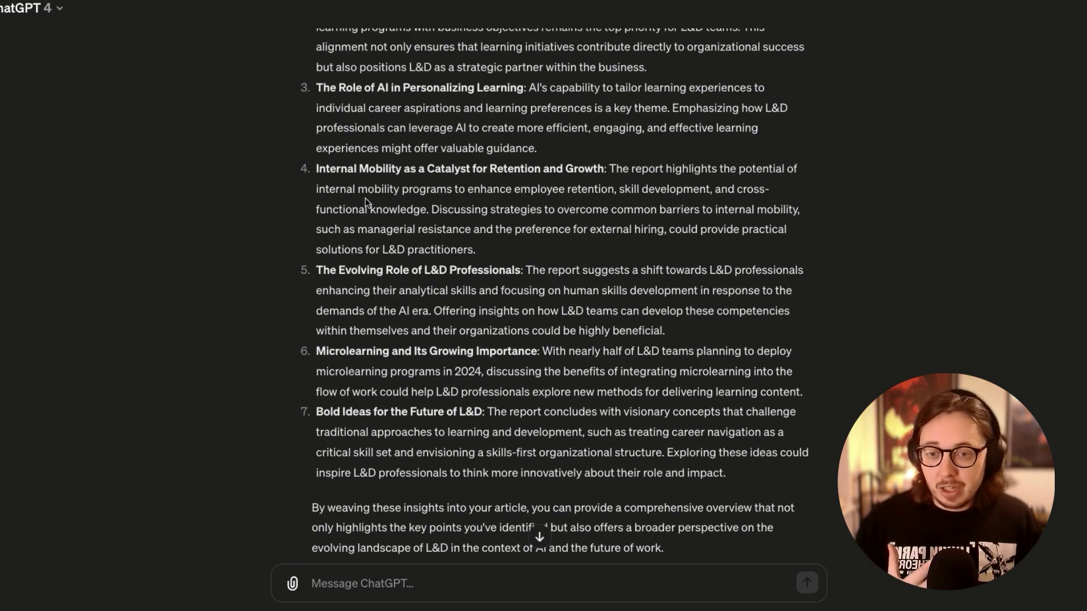
{"action": "scroll", "coordinate": [365, 198], "scroll_direction": "up", "scroll_amount": 2}
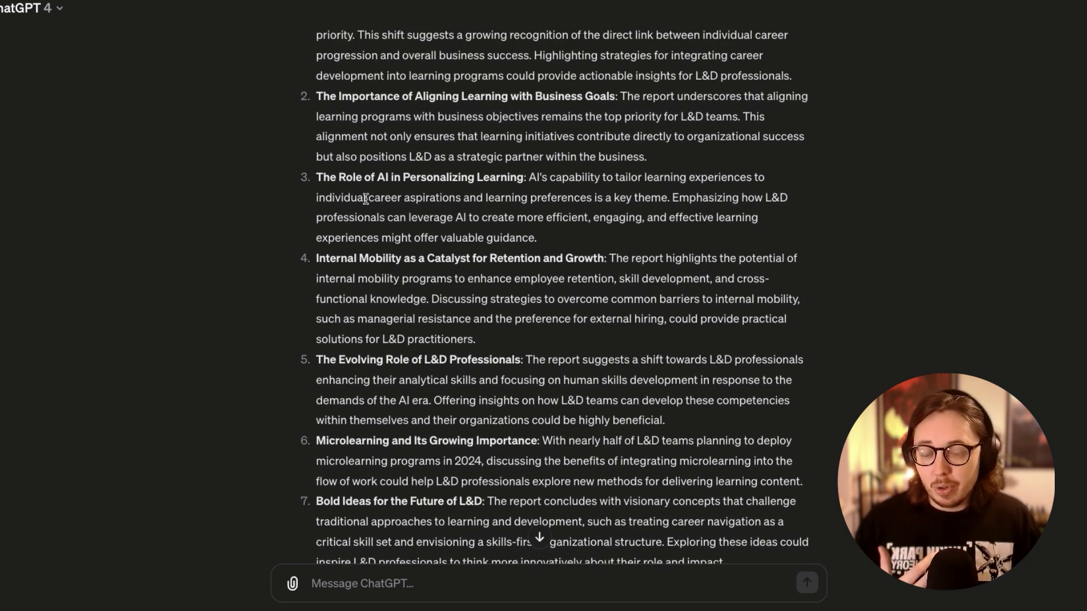
{"action": "scroll", "coordinate": [365, 198], "scroll_direction": "up", "scroll_amount": 2}
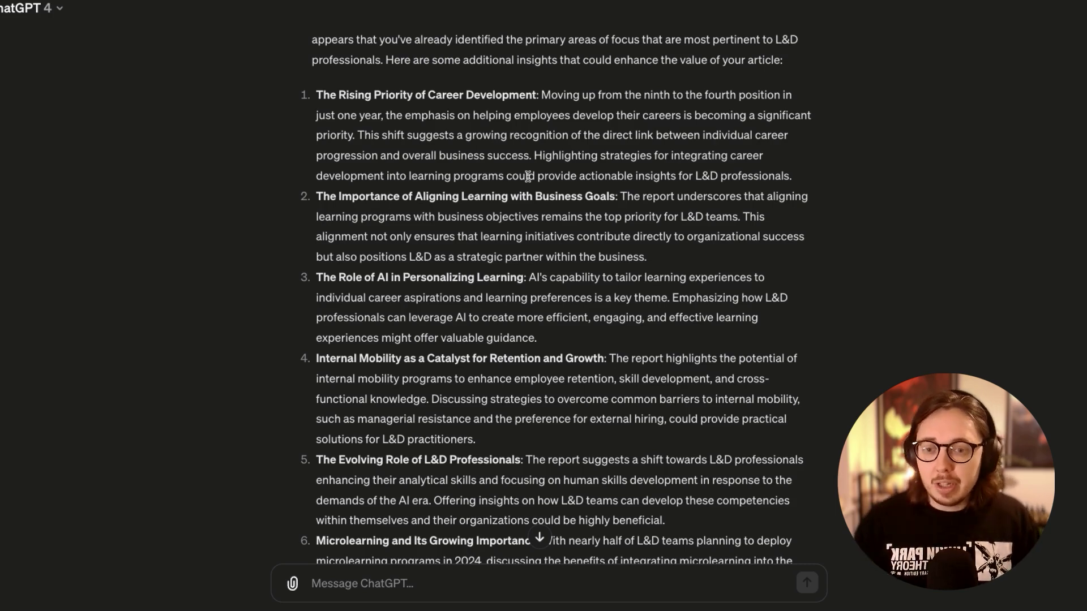
{"action": "scroll", "coordinate": [539, 204], "scroll_direction": "down", "scroll_amount": 1}
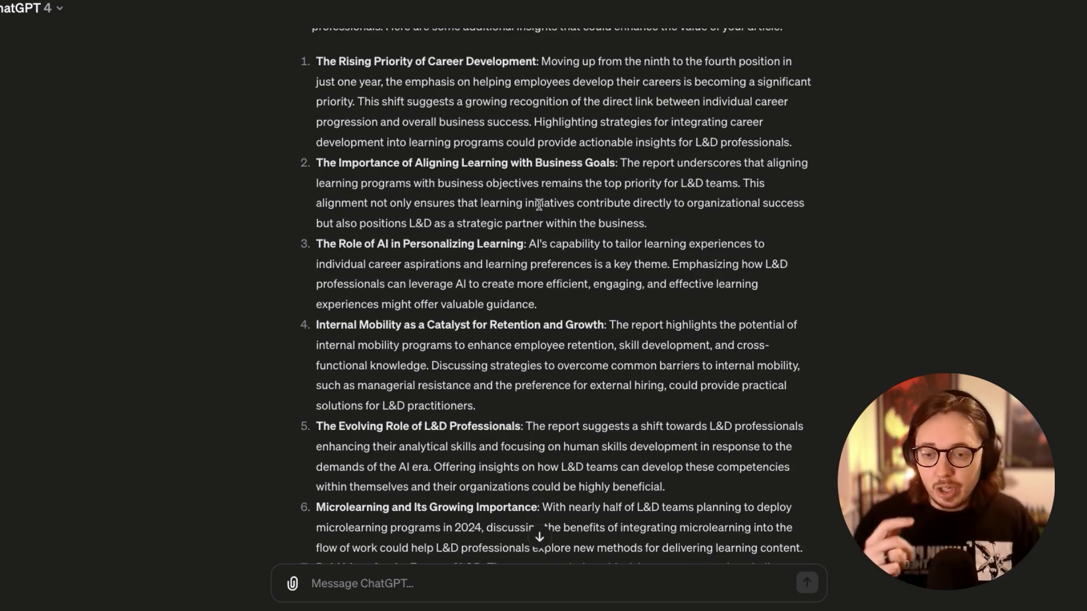
{"action": "scroll", "coordinate": [535, 260], "scroll_direction": "down", "scroll_amount": 3}
{"action": "scroll", "coordinate": [536, 261], "scroll_direction": "down", "scroll_amount": 15}
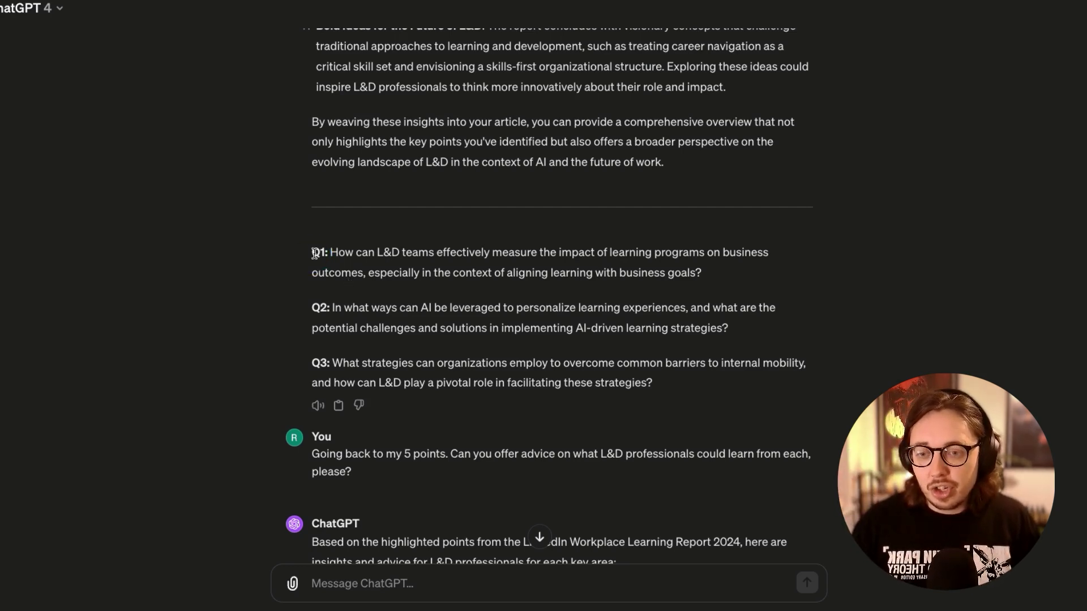
Step: Highlight the three follow-up questions, then scroll to the reply's 'L&D Powering the AI Future' section
{"action": "left_click_drag", "start_coordinate": [314, 254], "coordinate": [358, 255]}
{"action": "left_click_drag", "start_coordinate": [650, 378], "coordinate": [652, 383]}
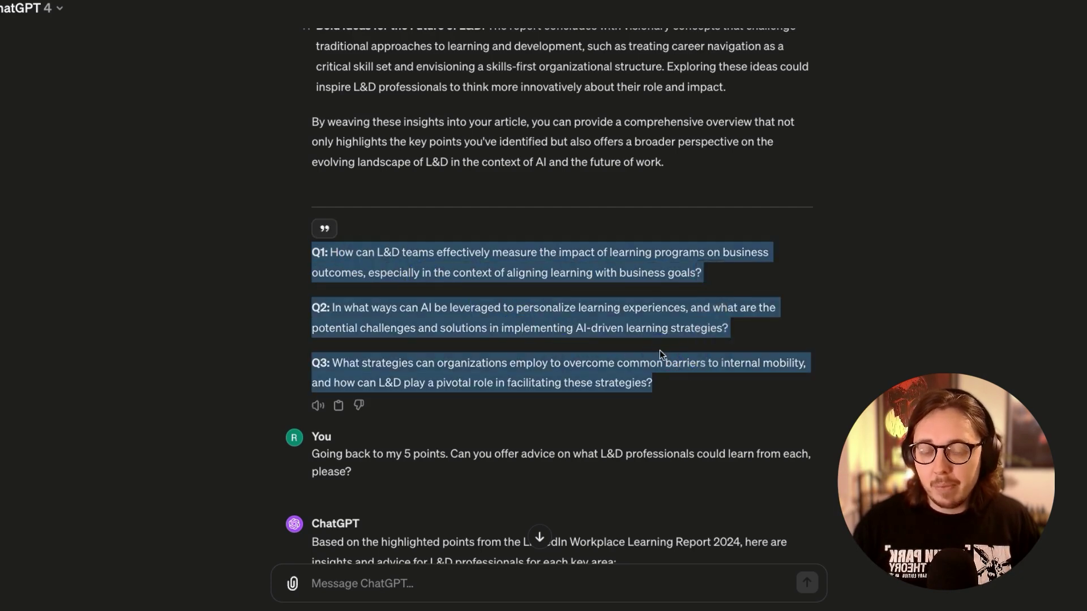
{"action": "left_click", "coordinate": [444, 338]}
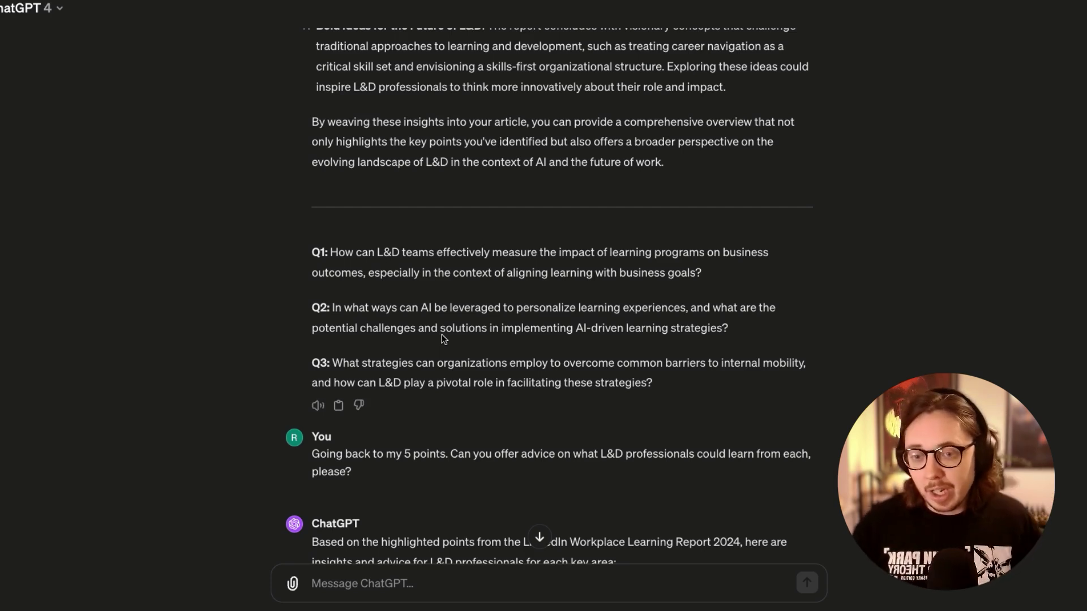
{"action": "scroll", "coordinate": [433, 317], "scroll_direction": "down", "scroll_amount": 1}
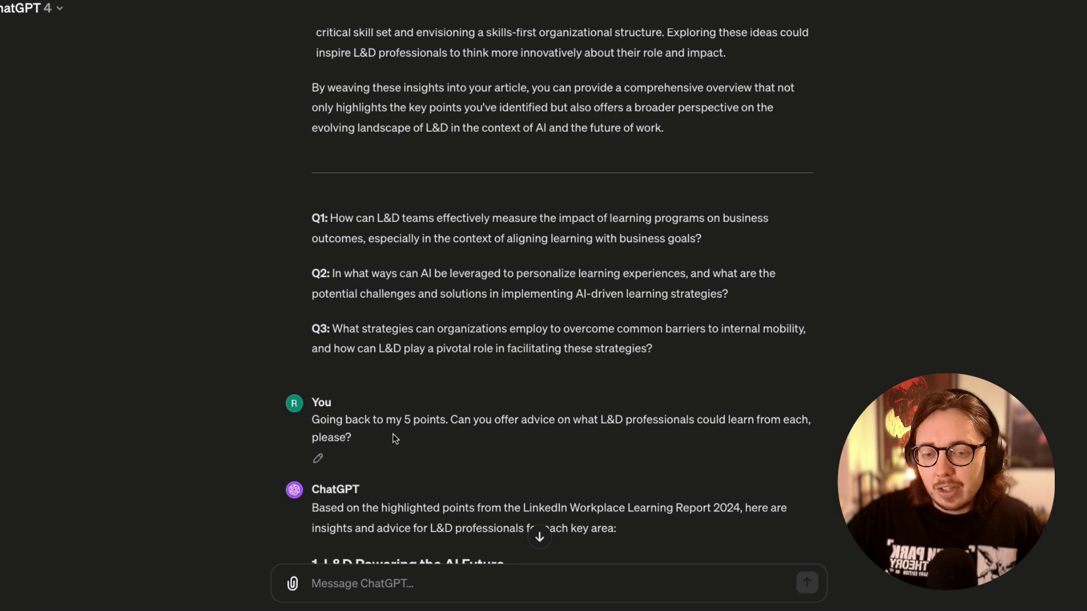
{"action": "scroll", "coordinate": [351, 419], "scroll_direction": "down", "scroll_amount": 1}
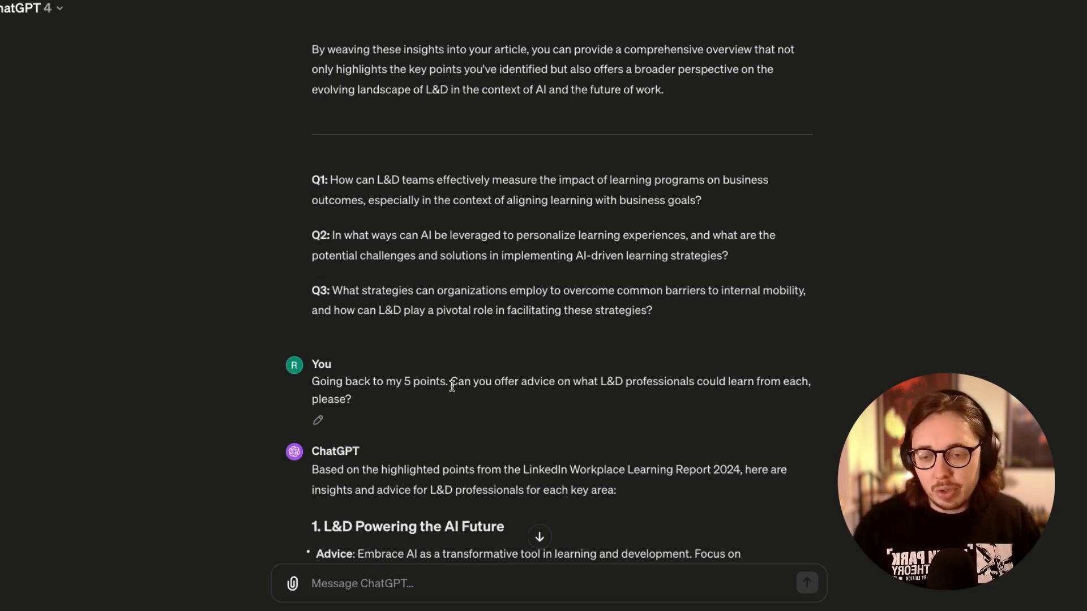
Step: Scroll through the advice for all five points and the actionable steps, then back up
{"action": "scroll", "coordinate": [451, 386], "scroll_direction": "down", "scroll_amount": 2}
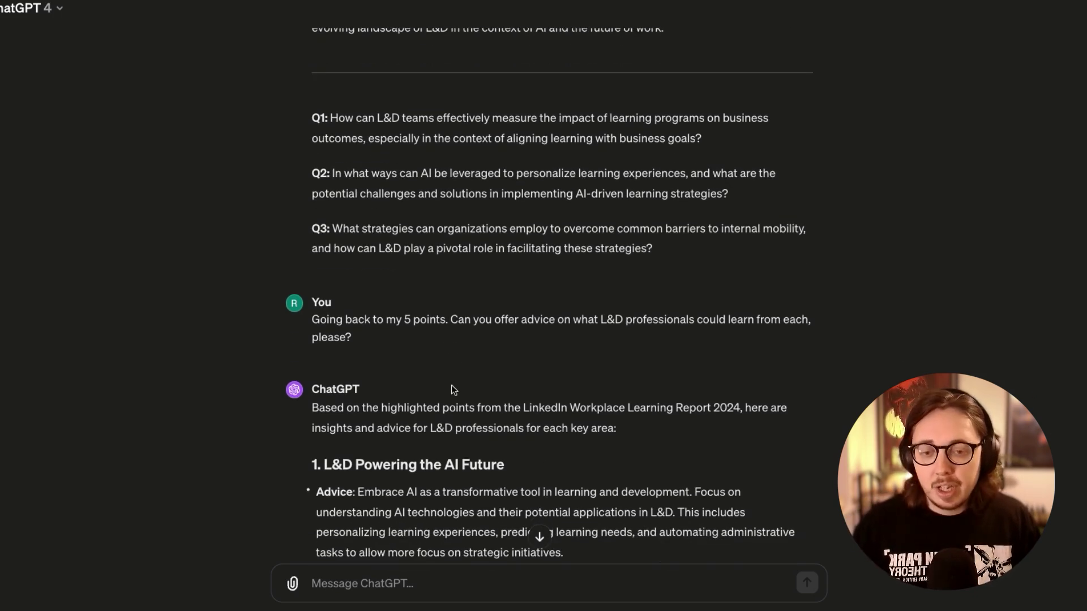
{"action": "scroll", "coordinate": [452, 389], "scroll_direction": "down", "scroll_amount": 15}
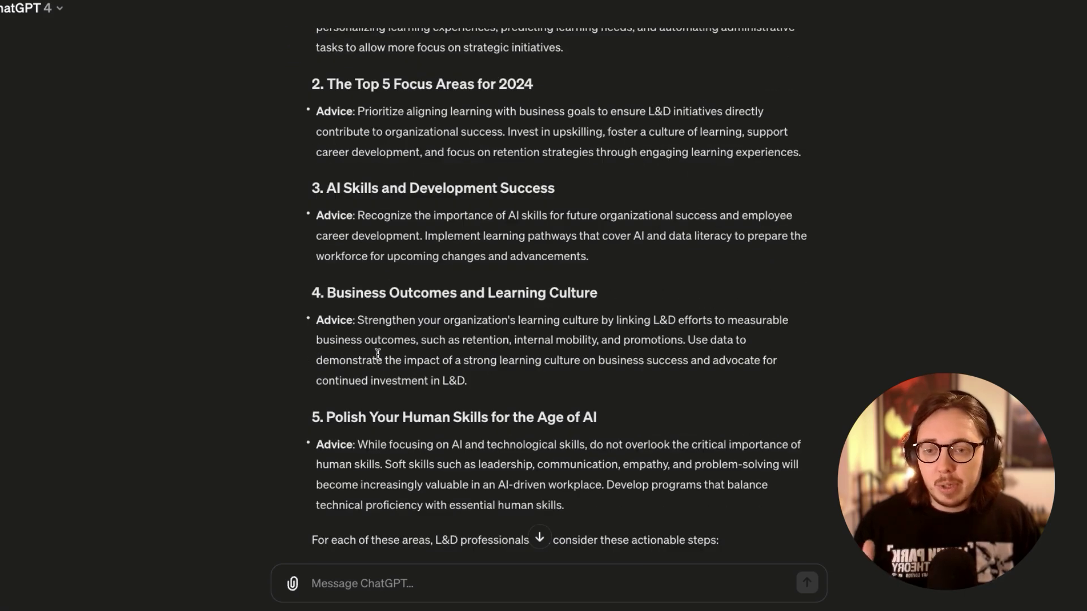
{"action": "scroll", "coordinate": [378, 354], "scroll_direction": "up", "scroll_amount": 5}
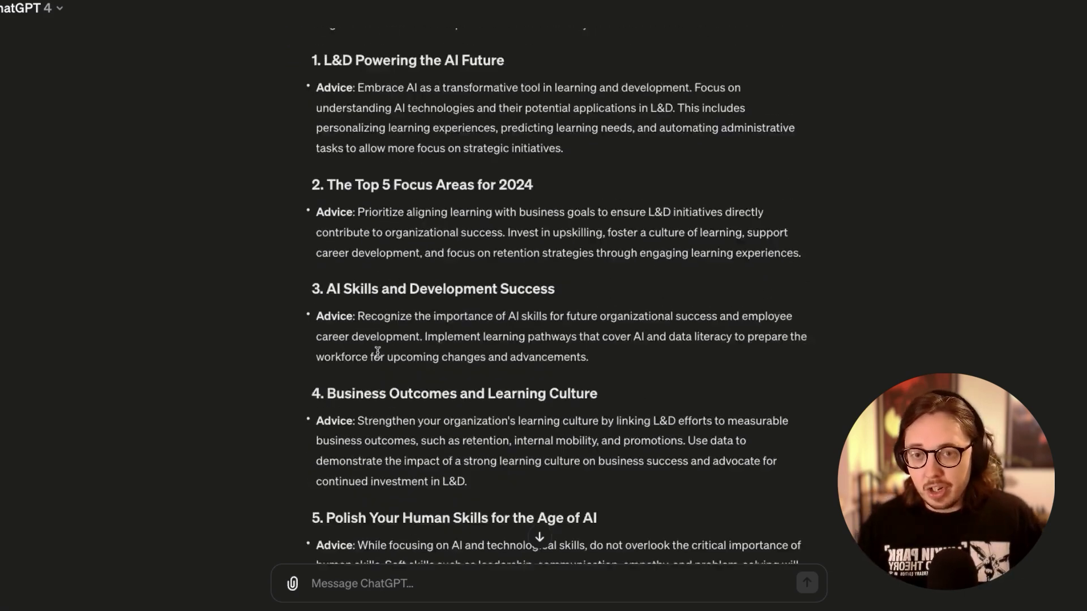
{"action": "scroll", "coordinate": [378, 352], "scroll_direction": "down", "scroll_amount": 5}
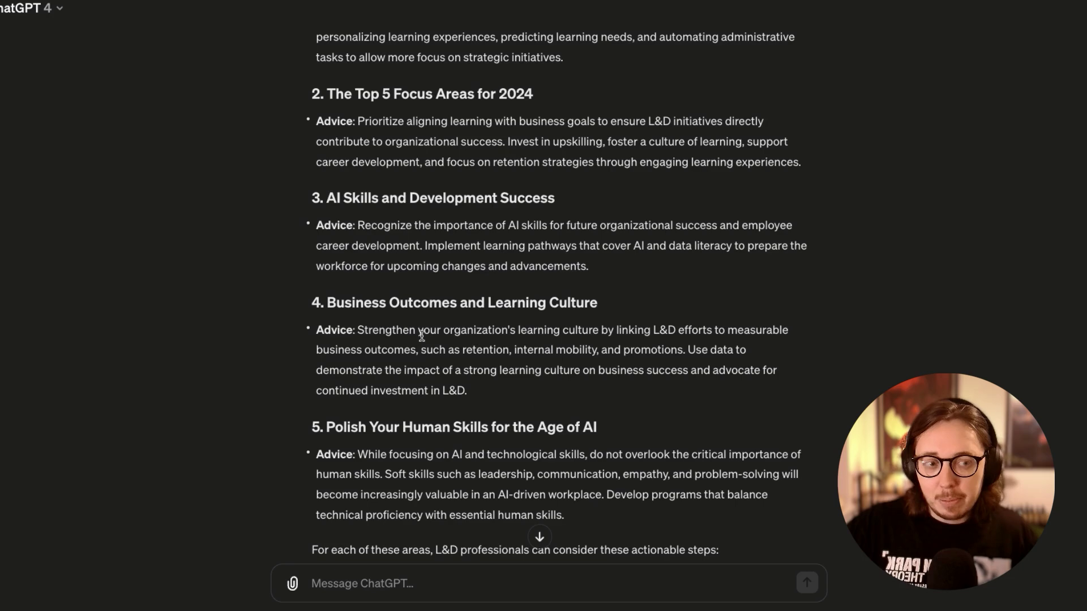
{"action": "scroll", "coordinate": [460, 274], "scroll_direction": "down", "scroll_amount": 5}
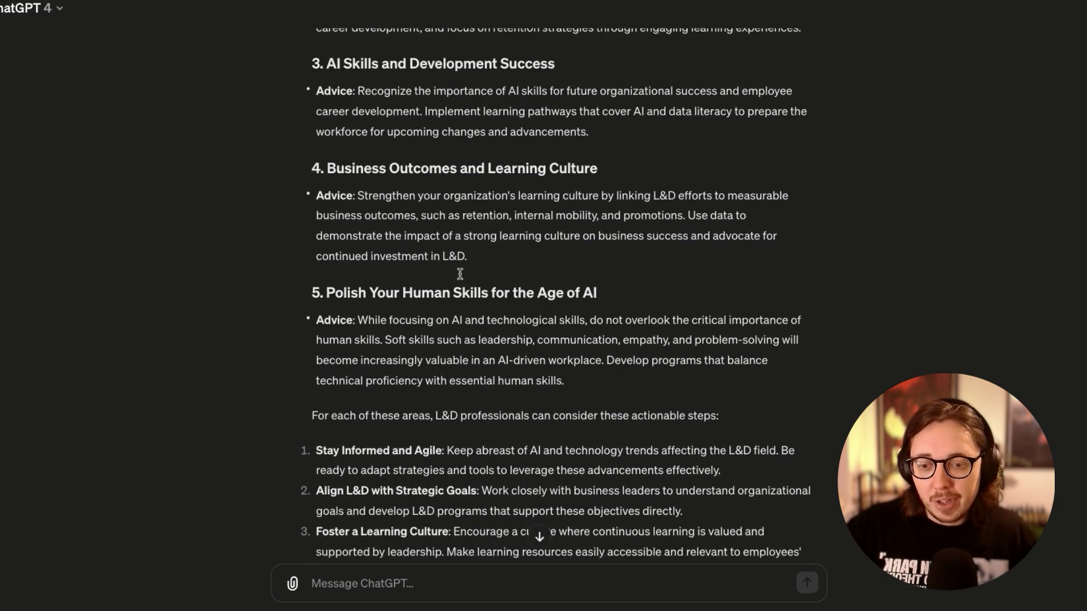
{"action": "scroll", "coordinate": [460, 274], "scroll_direction": "down", "scroll_amount": 4}
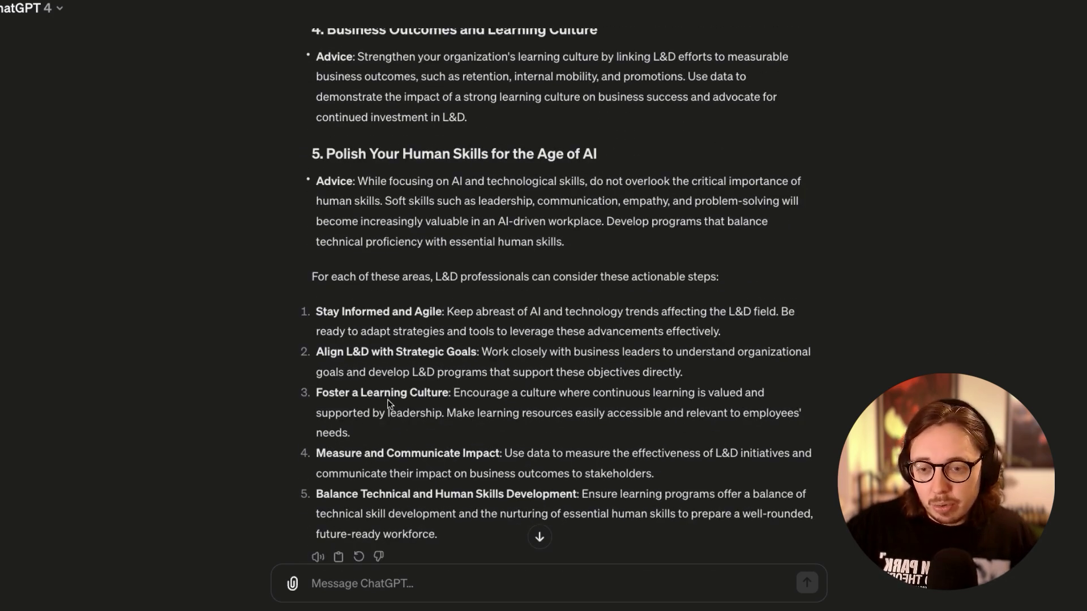
{"action": "scroll", "coordinate": [379, 363], "scroll_direction": "down", "scroll_amount": 1}
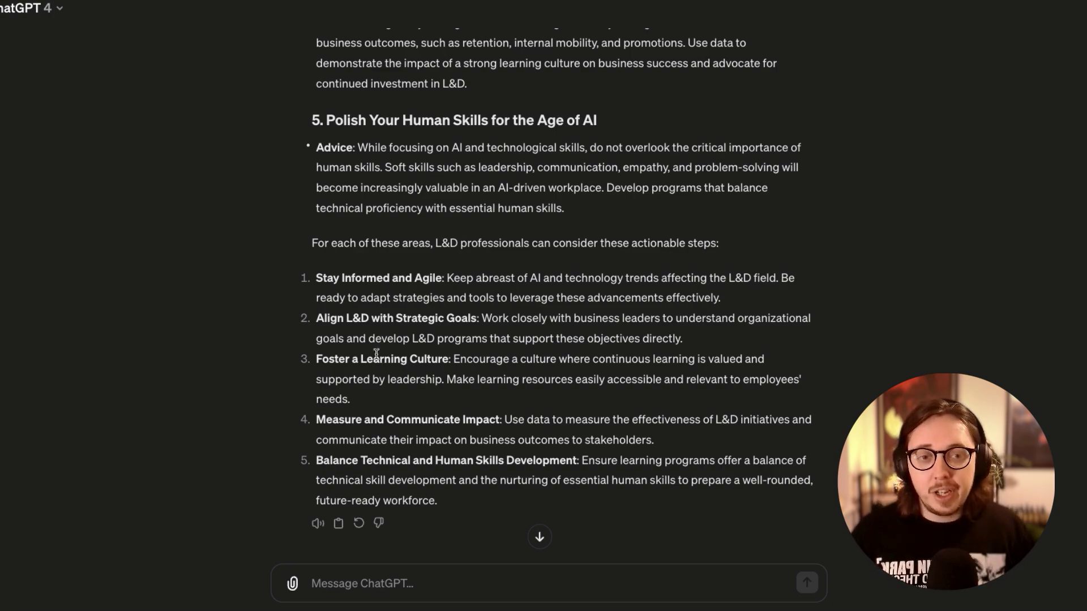
{"action": "scroll", "coordinate": [390, 199], "scroll_direction": "up", "scroll_amount": 15}
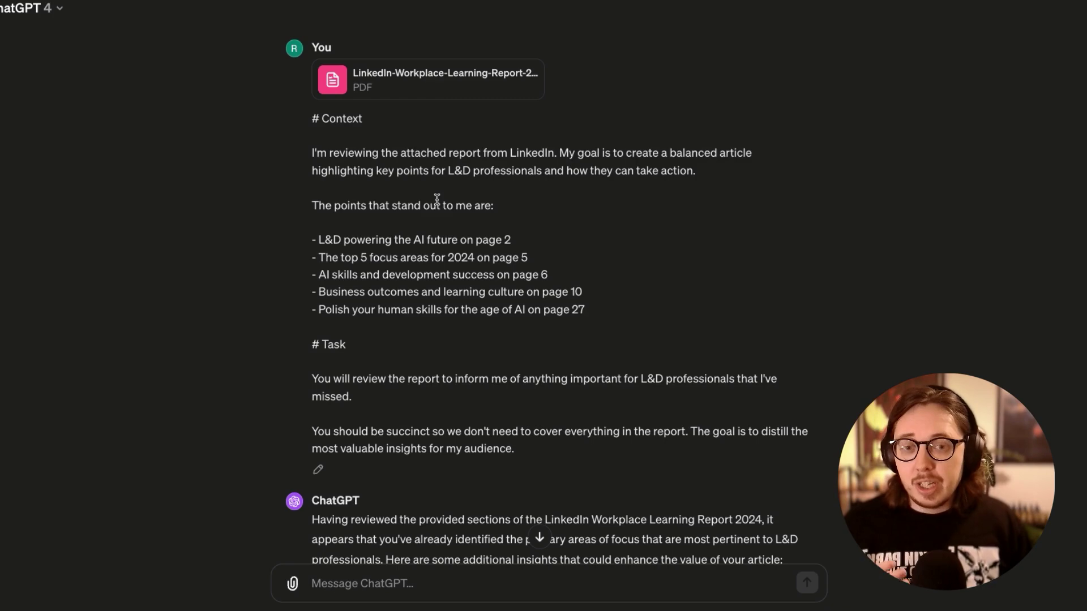
{"action": "left_click_drag", "start_coordinate": [312, 206], "coordinate": [494, 209]}
{"action": "left_click", "coordinate": [494, 209]}
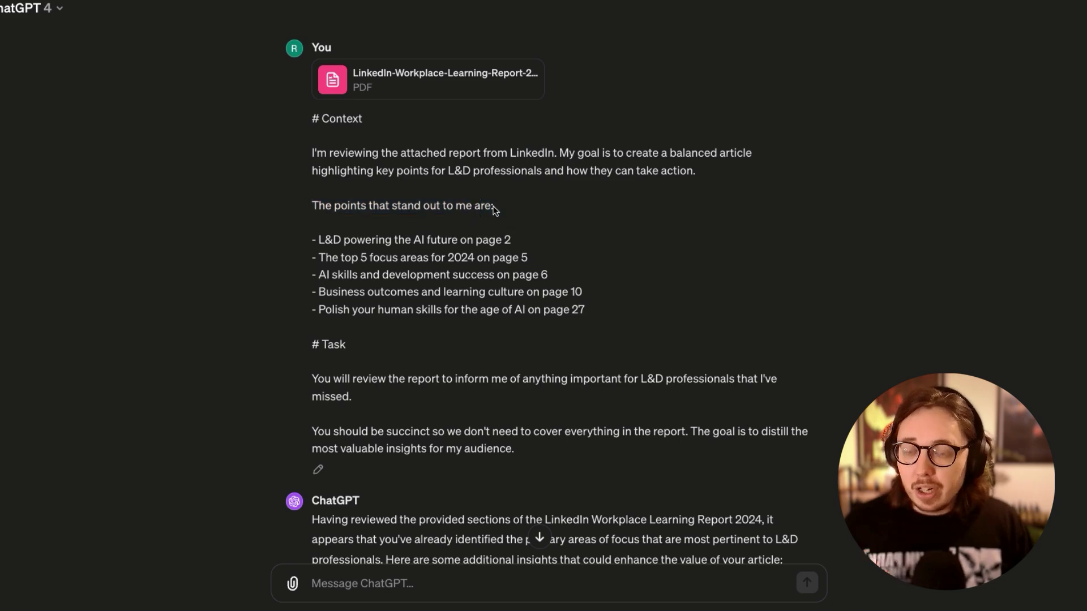